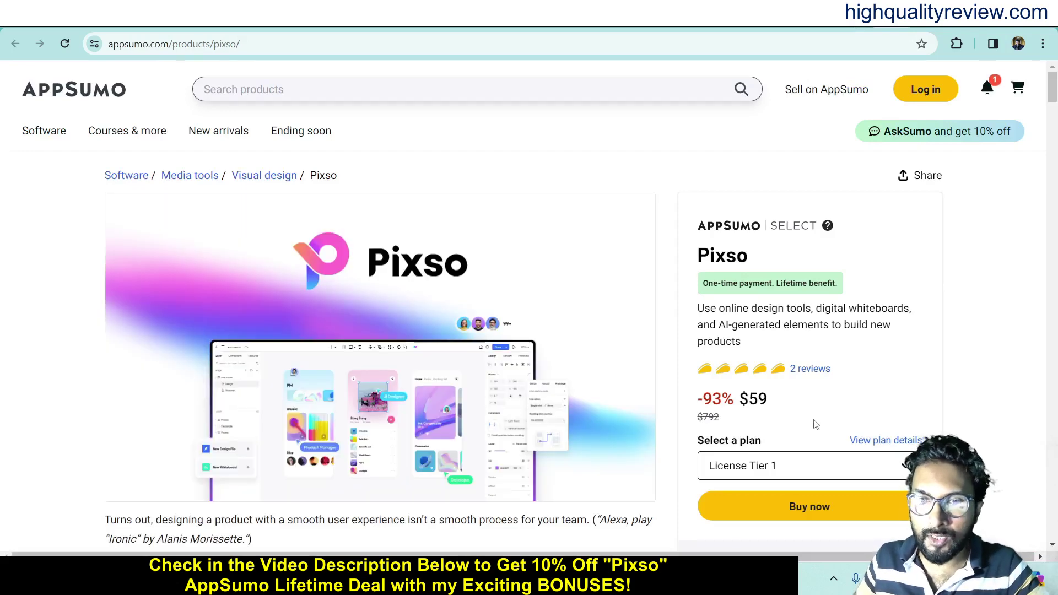
Scroll past the $59 License Tier 1 intro to the TL;DR and At-a-glance details.
left_click_drag(741, 398, 787, 407)
left_click(822, 409)
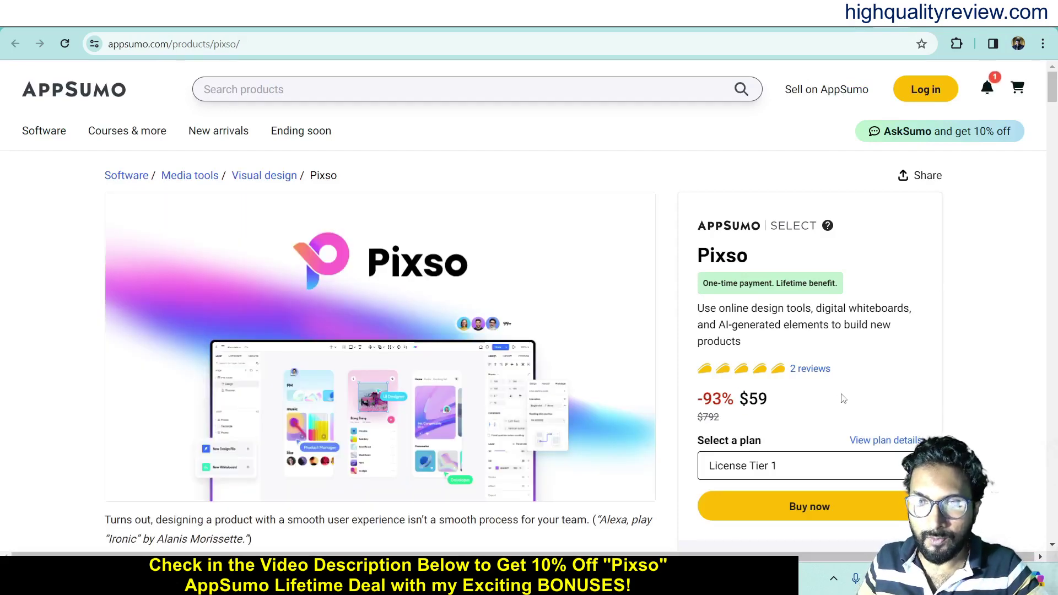
scroll(1020, 393, "down", 1)
scroll(1019, 393, "down", 8)
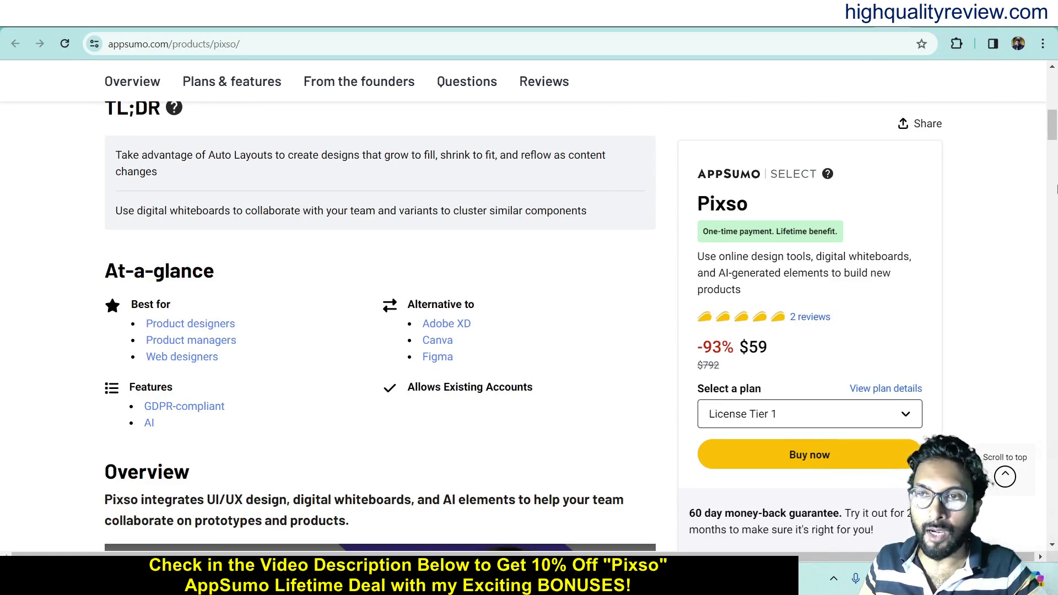
Scroll to Plans & features and review the License Tier options, leaving License Tier 3 selected.
scroll(1052, 129, "down", 8)
scroll(1056, 232, "down", 10)
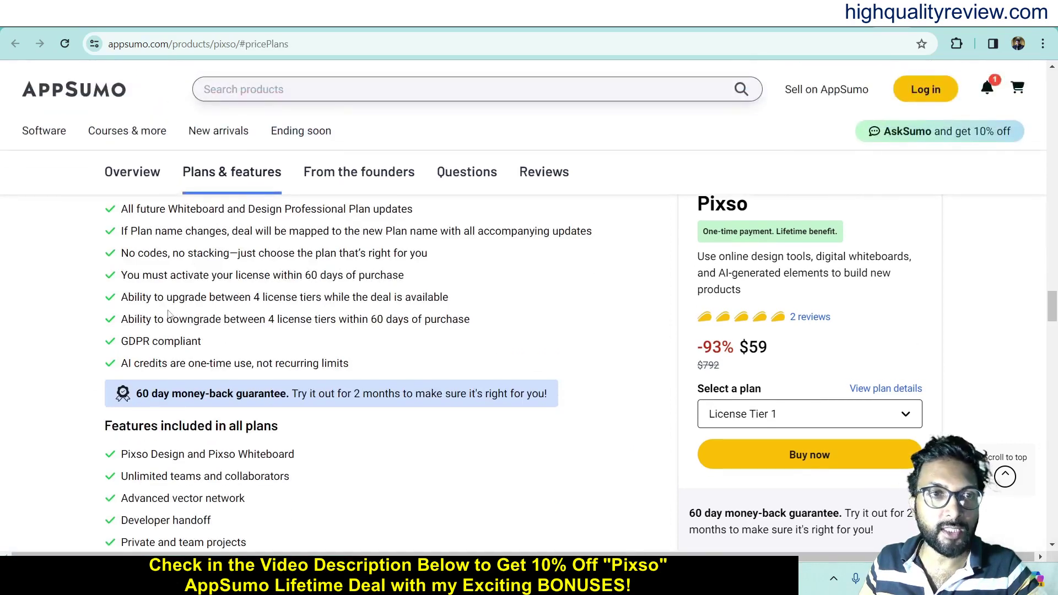
scroll(496, 397, "up", 1)
scroll(262, 442, "down", 1)
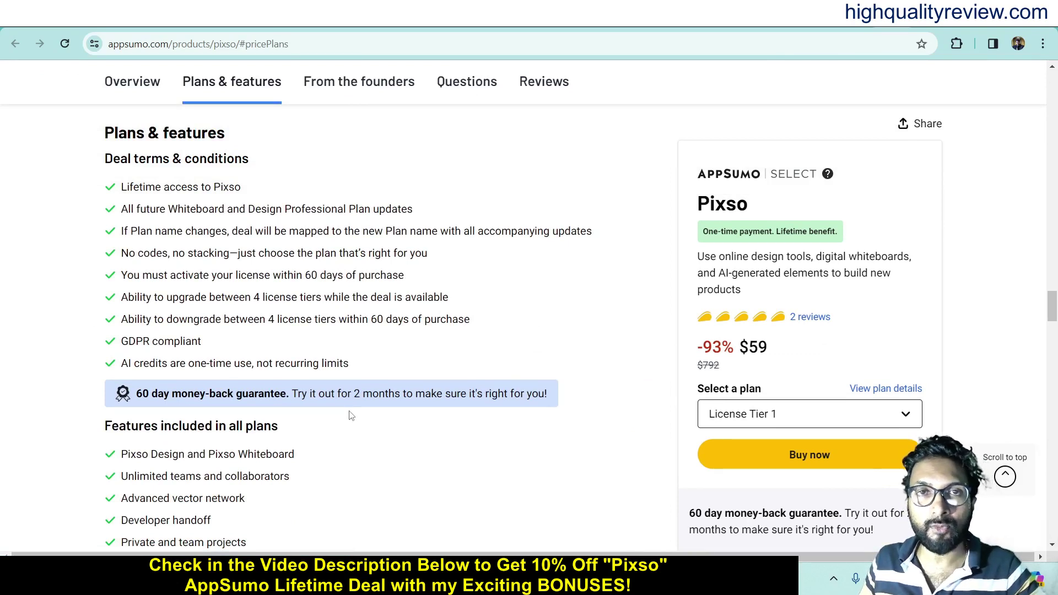
scroll(351, 415, "down", 7)
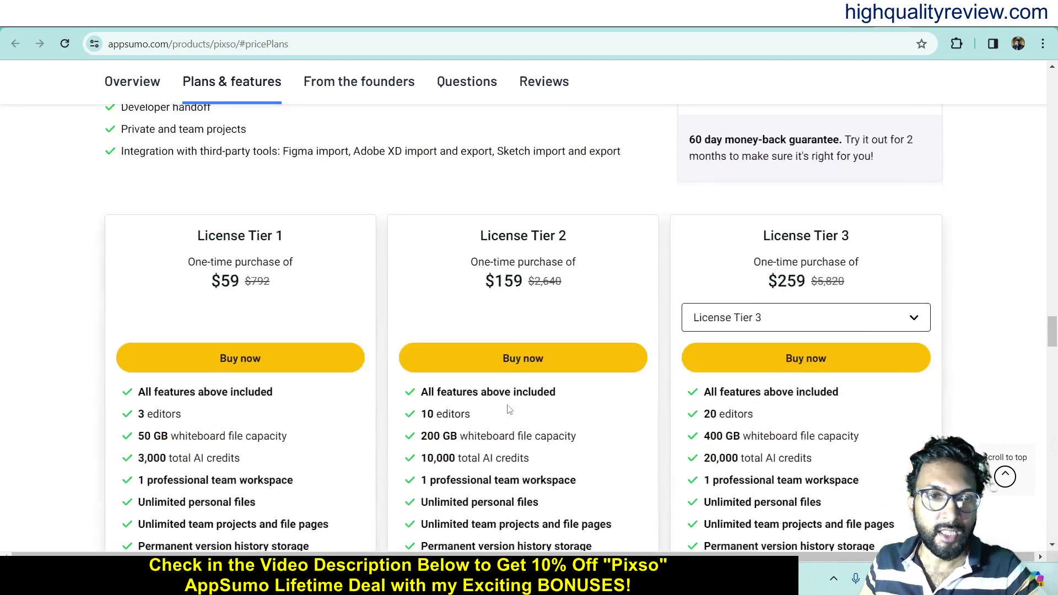
left_click(758, 321)
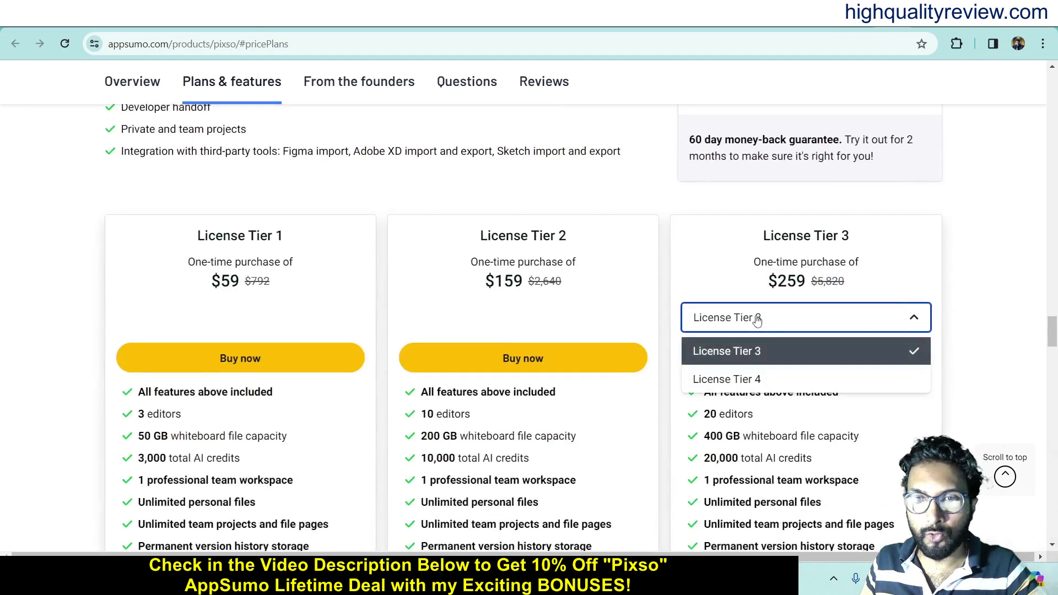
left_click(18, 266)
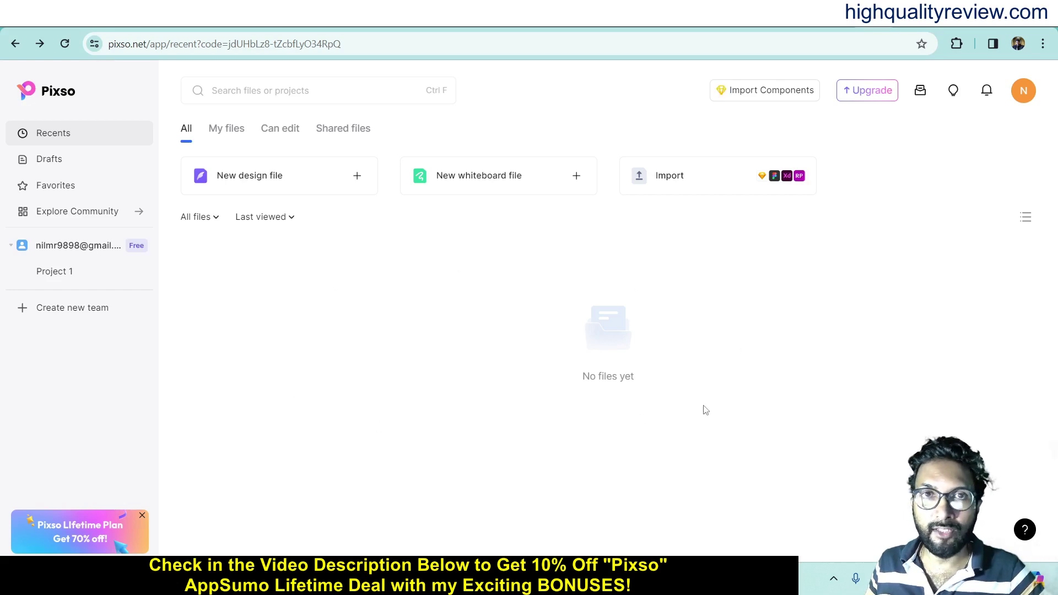
left_click(651, 183)
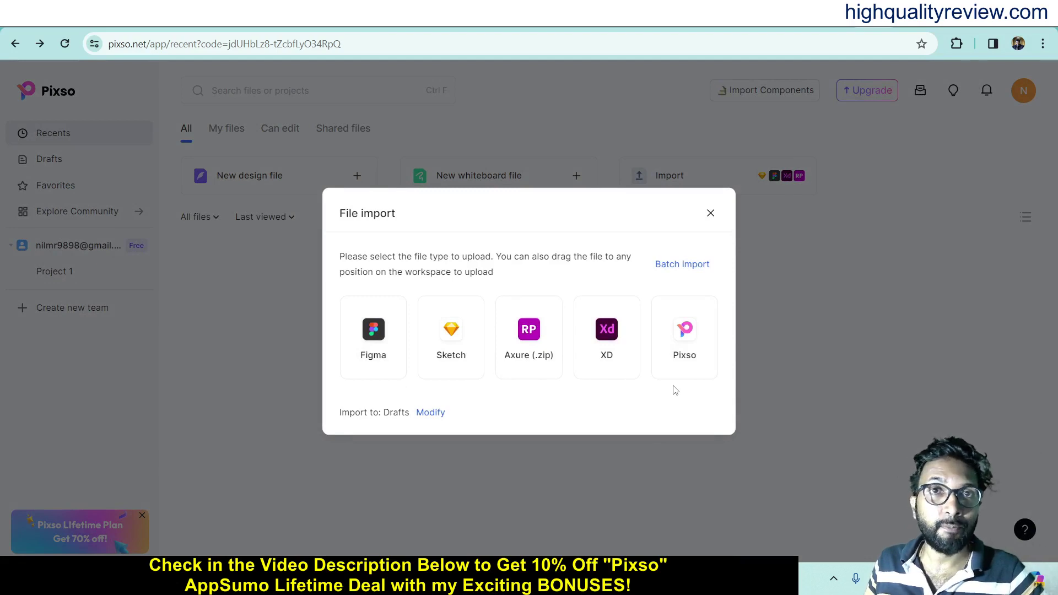
left_click(710, 214)
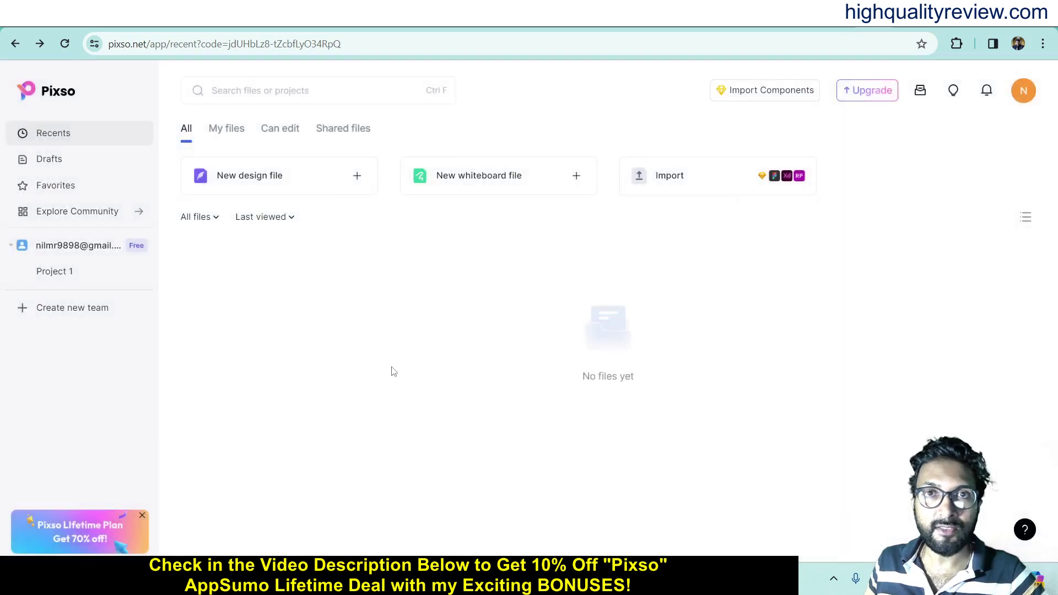
Create a new design file, then add Page 2 and a page folder named Folder.
left_click(261, 182)
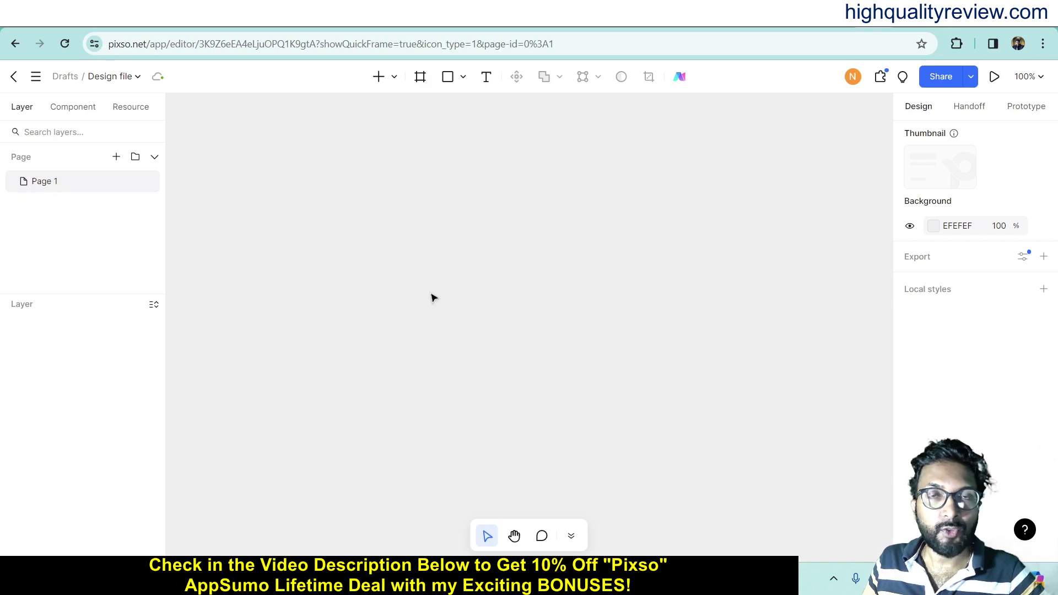
left_click(117, 157)
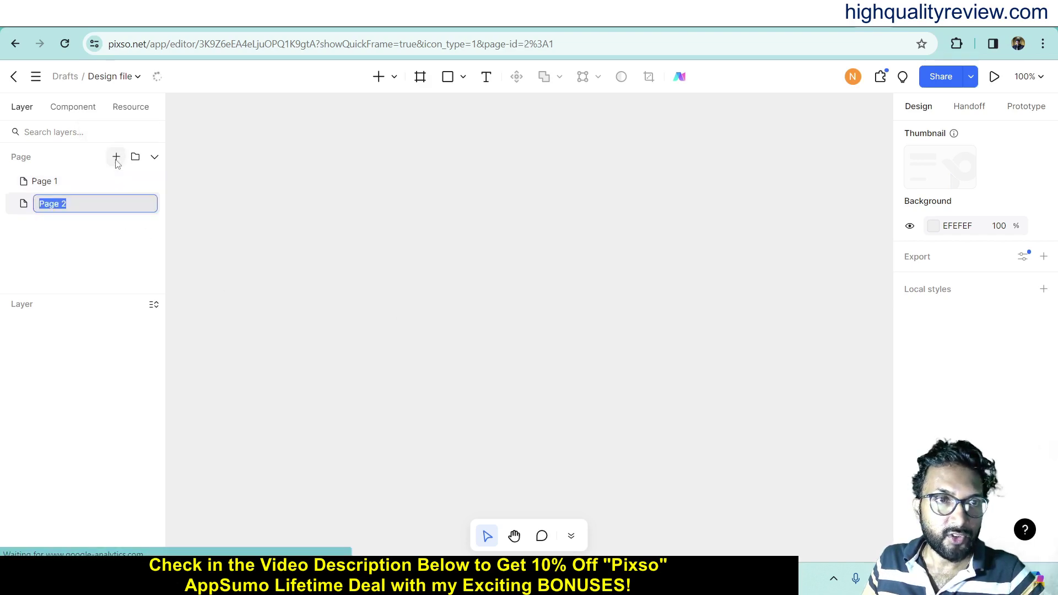
key("Return")
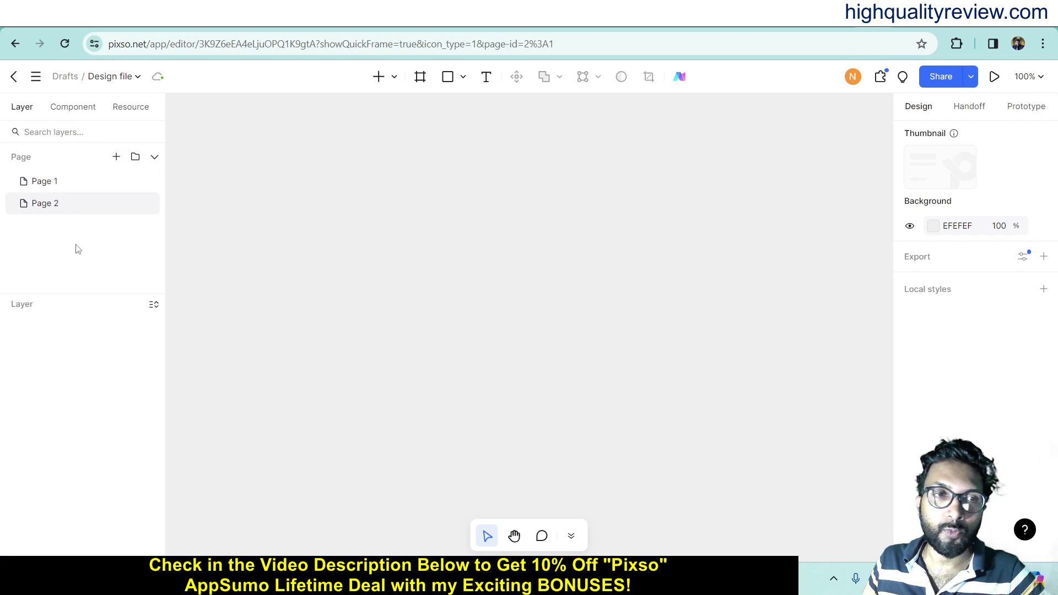
left_click(135, 158)
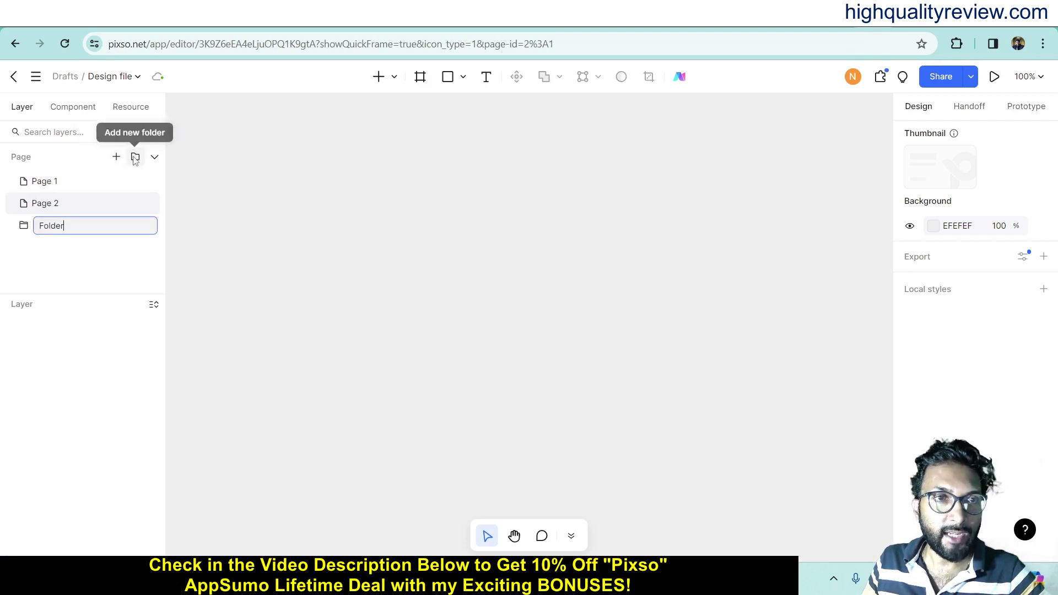
left_click(83, 270)
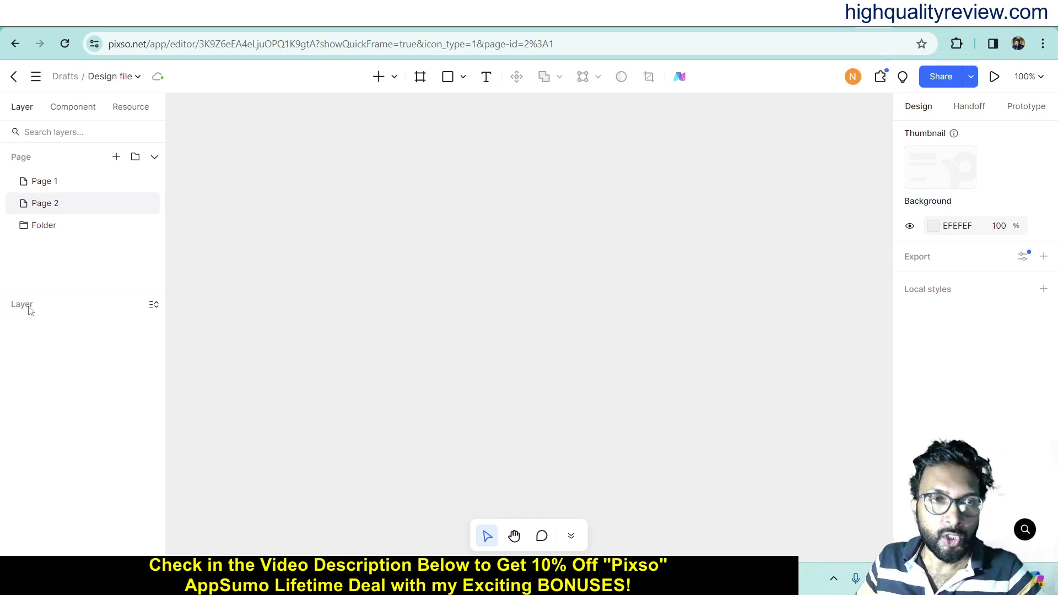
Draw a frame on Page 2 and size it to 1000 wide by 600 tall.
left_click(420, 77)
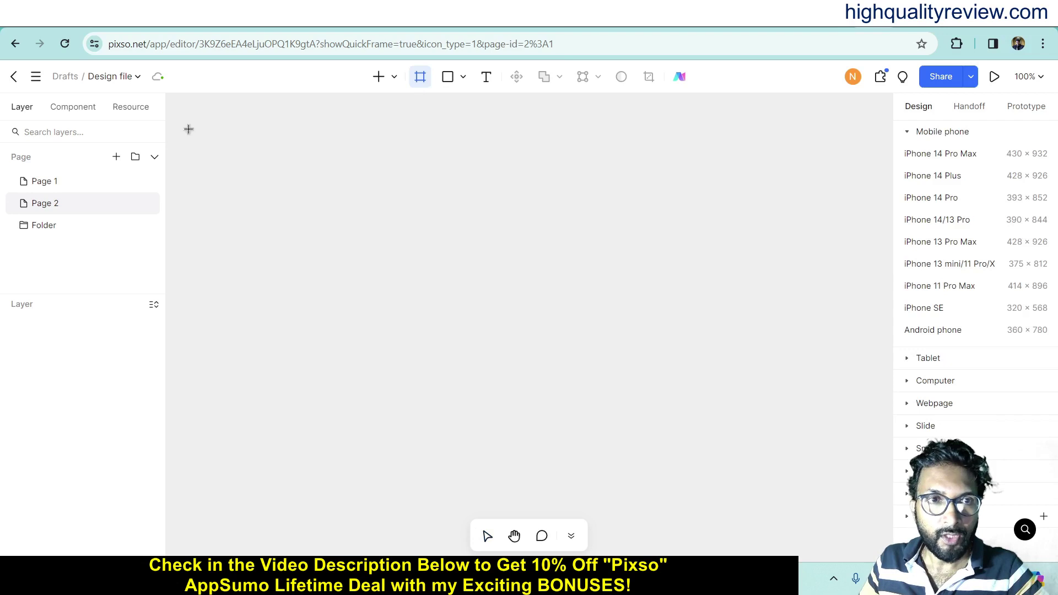
left_click_drag(184, 125, 871, 523)
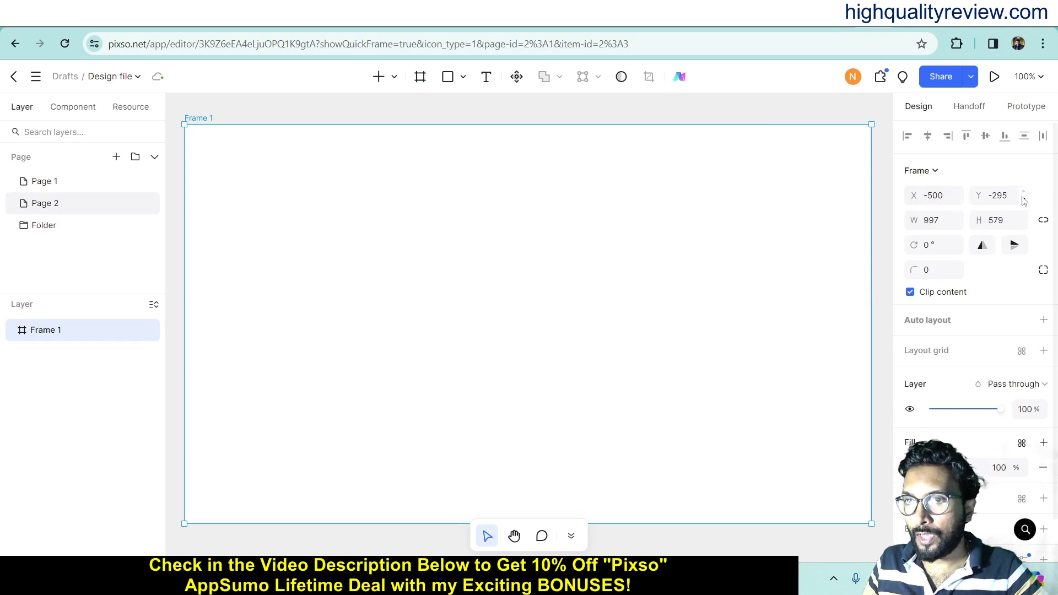
left_click(945, 221)
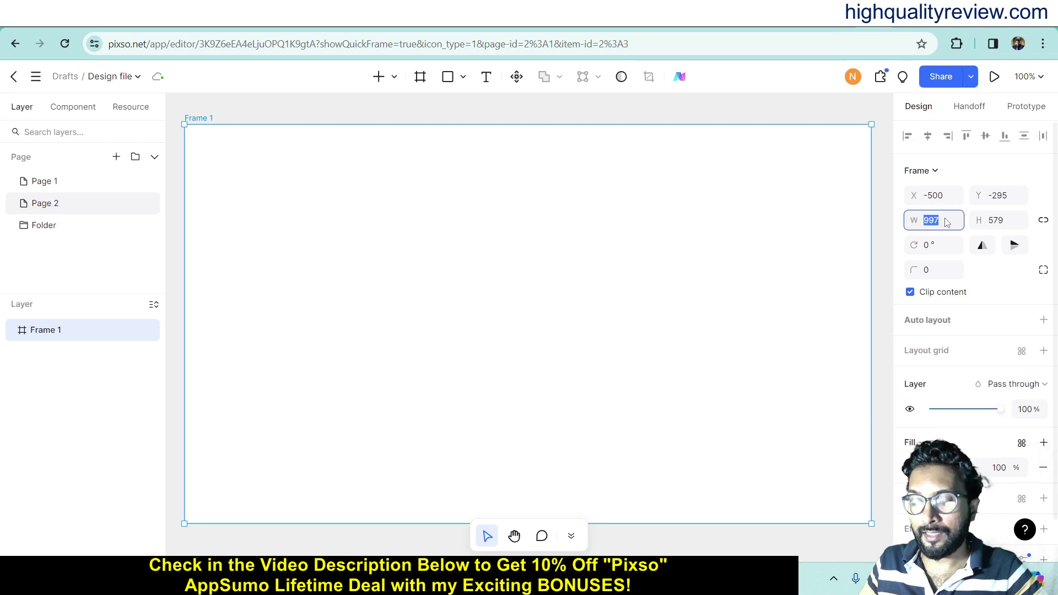
type("1")
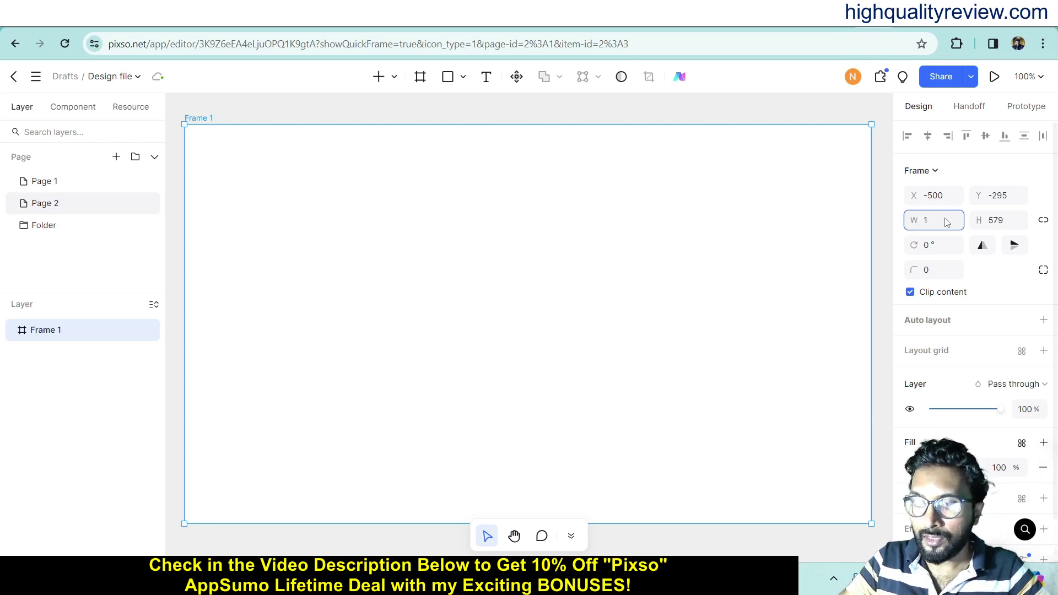
type("000")
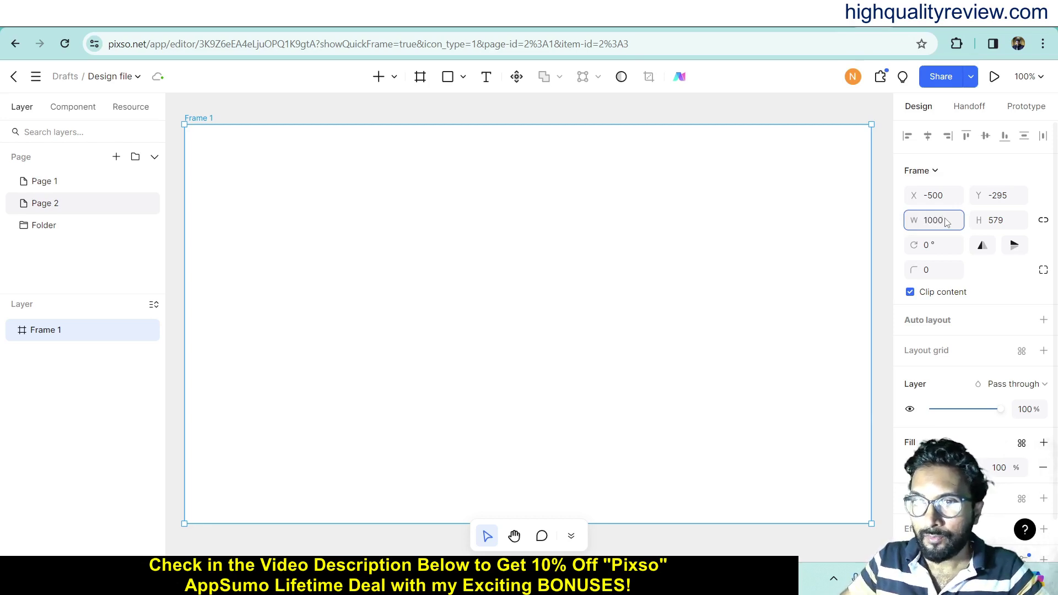
left_click(1011, 221)
type("600")
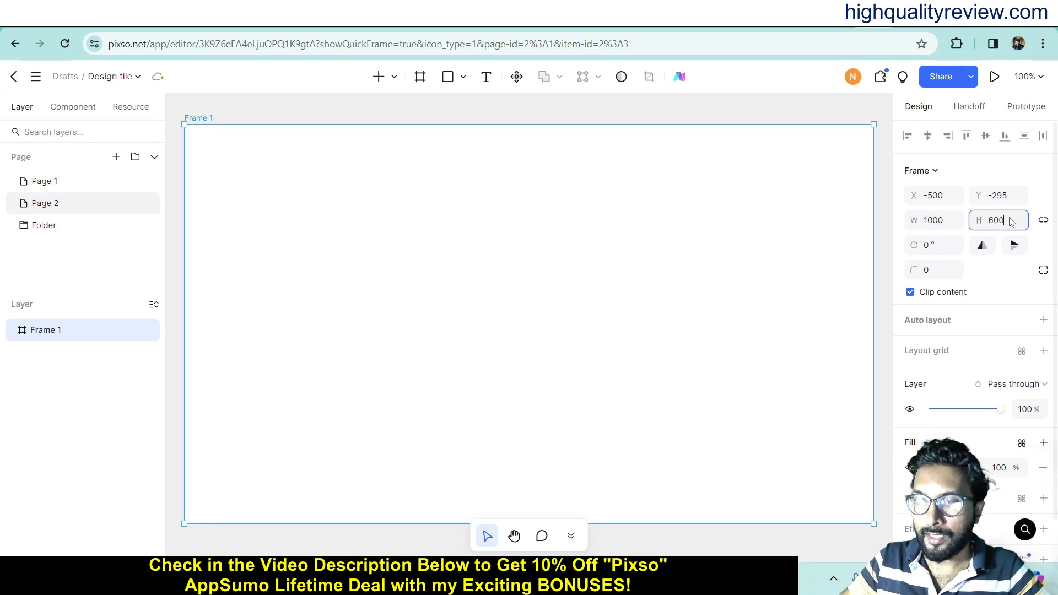
key("Return")
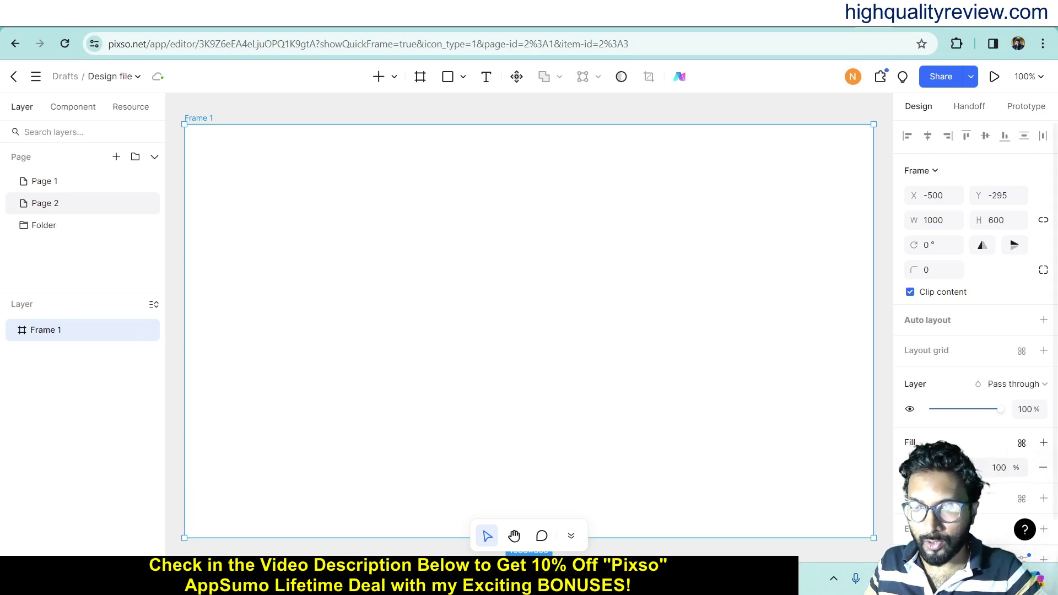
Try red shades for Frame 1's fill, then return it to pure white.
left_click(913, 467)
left_click(741, 463)
left_click(856, 257)
left_click(808, 303)
left_click(773, 302)
left_click(734, 235)
left_click(730, 232)
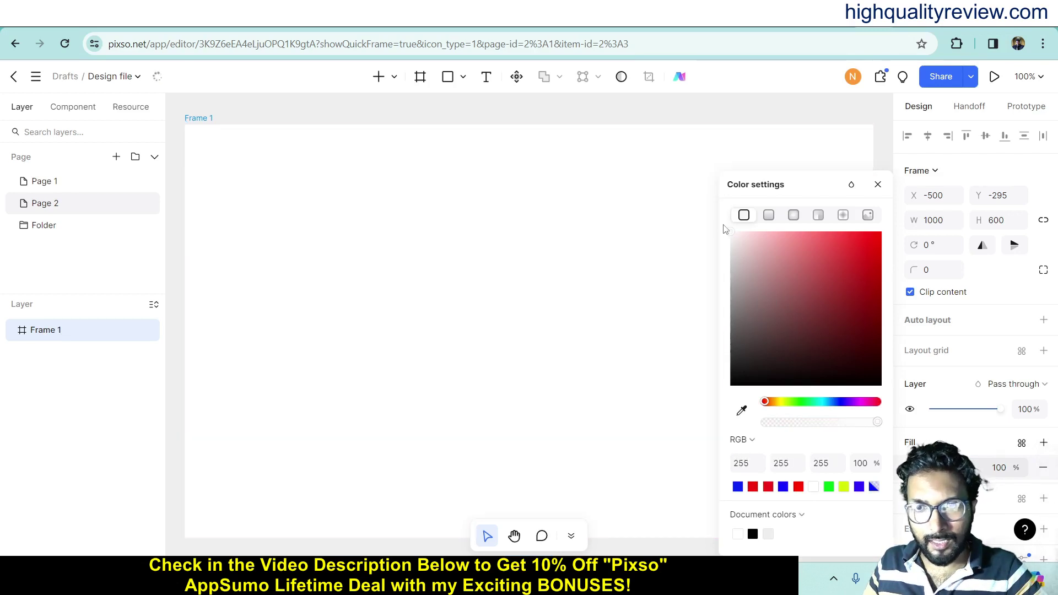
Rotate Frame 1 to 15°, then reset its rotation to 0°.
left_click(950, 430)
left_click(929, 247)
type("15")
key("Return")
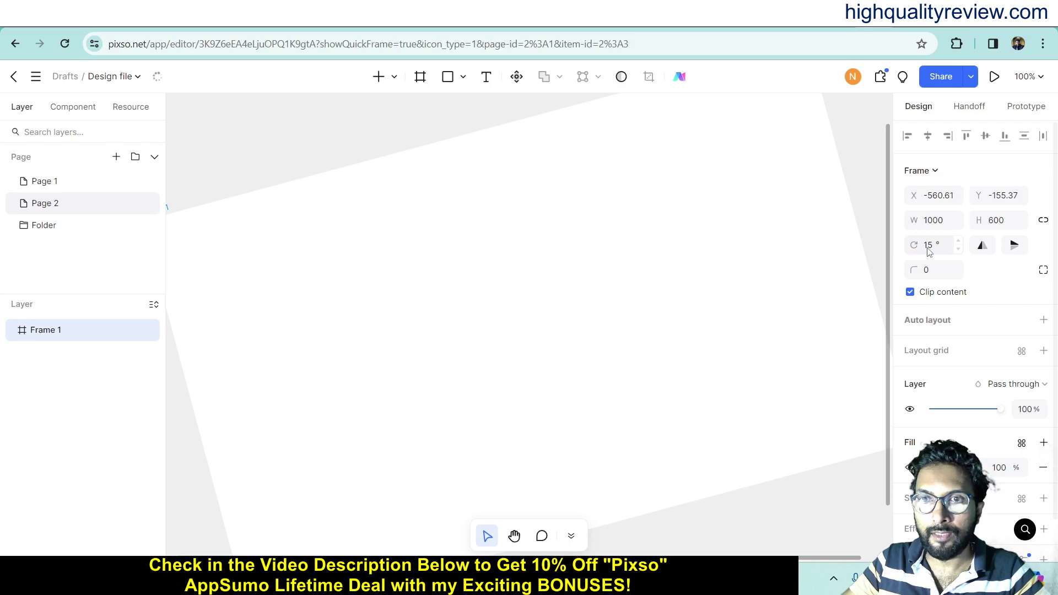
left_click(935, 249)
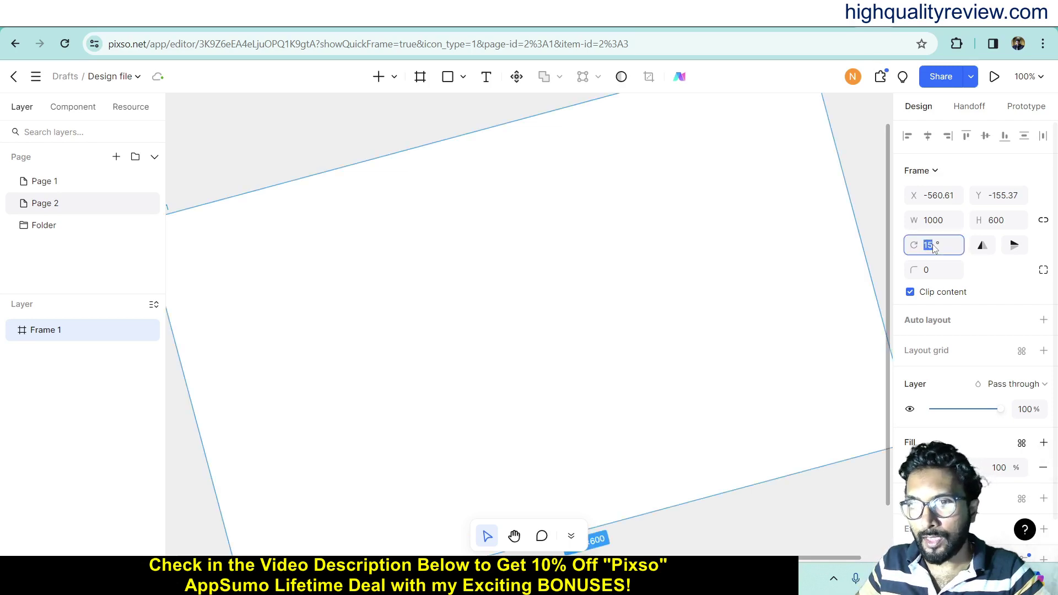
type("0")
key("Return")
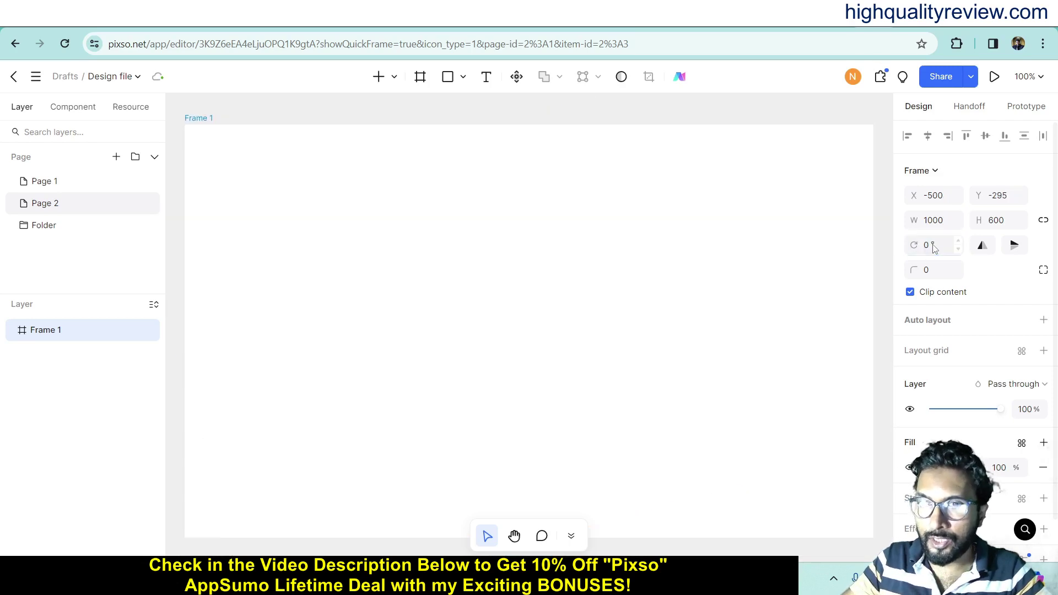
Round Frame 1's corners with a radius of 20.
left_click(936, 272)
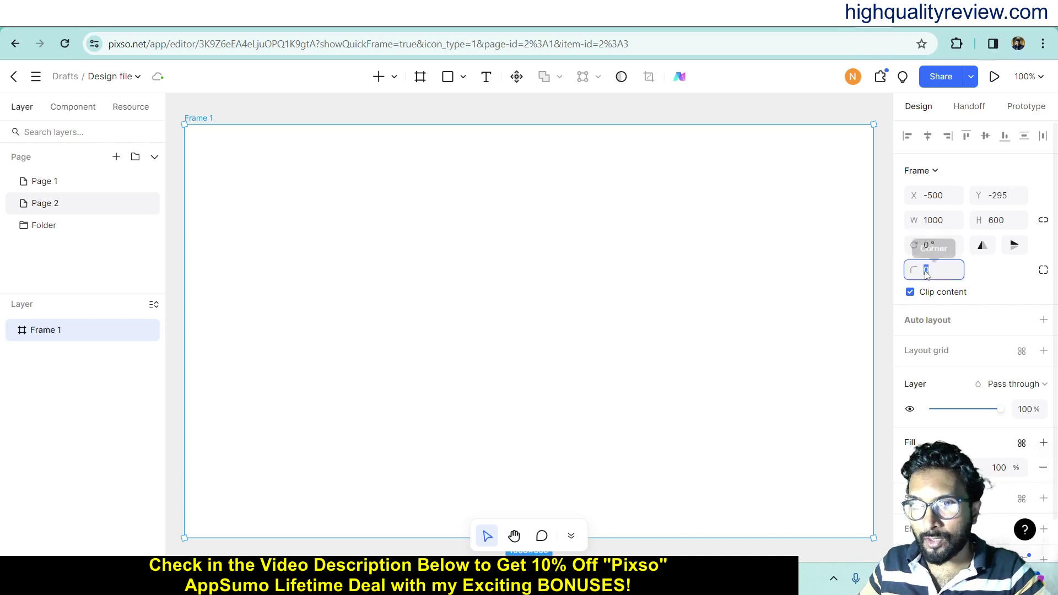
type("20")
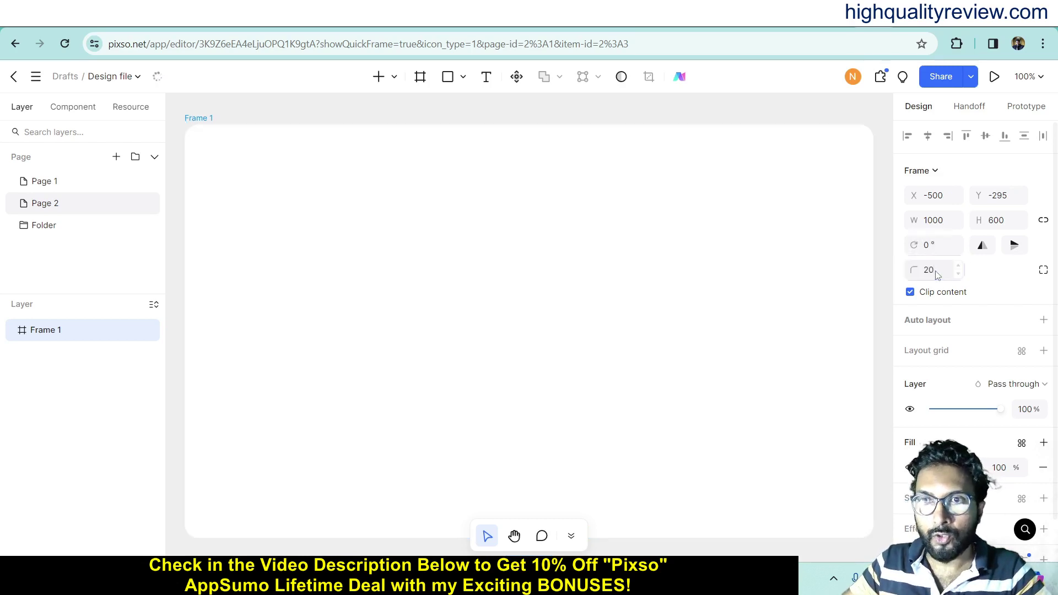
key("Return")
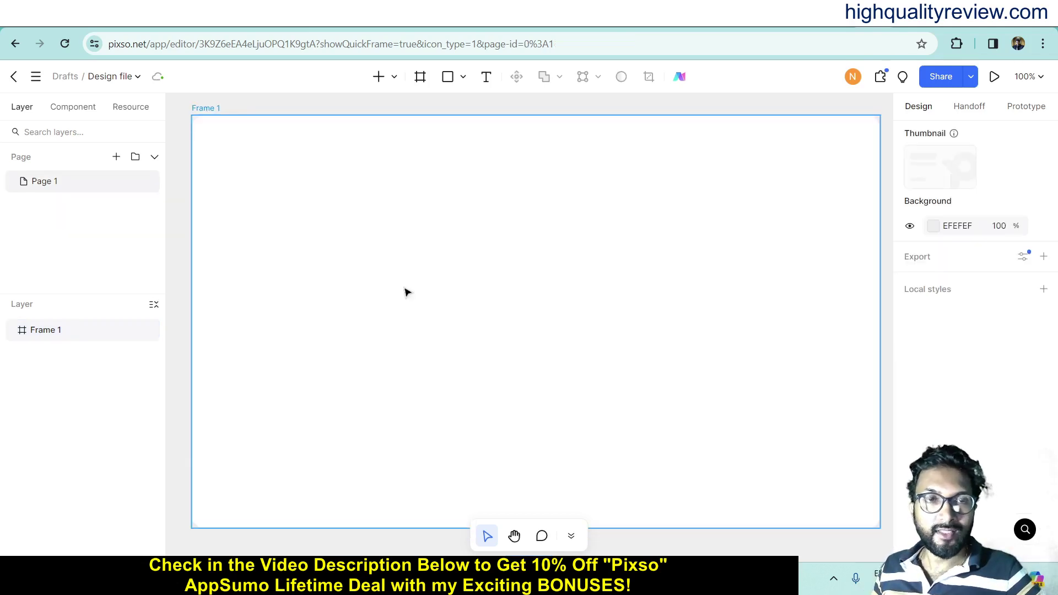
Draw a rectangle inside Frame 1 and size it to 300 × 200.
left_click(463, 79)
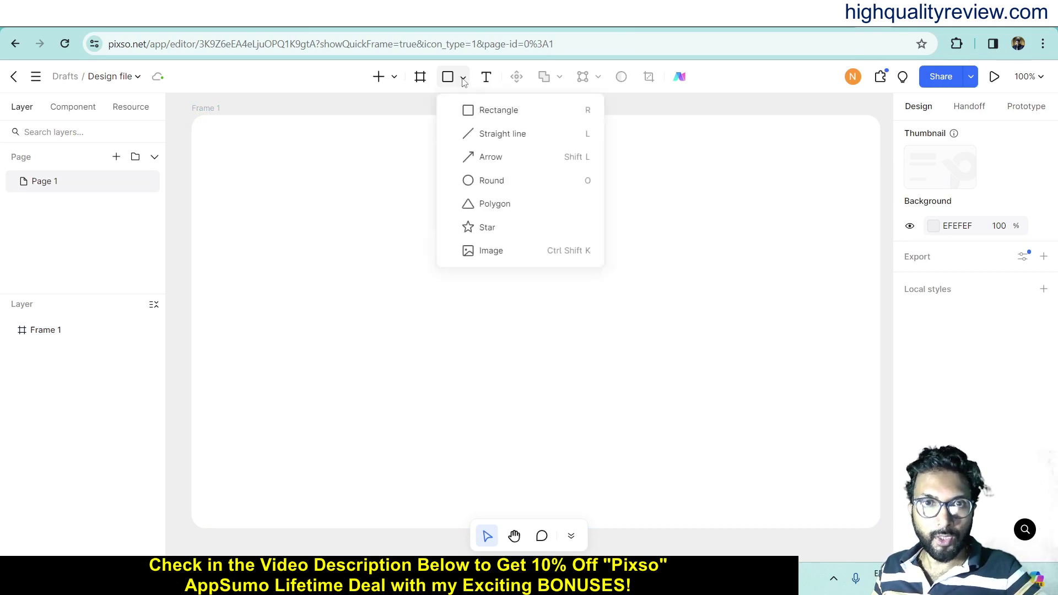
left_click(485, 109)
left_click_drag(303, 210, 405, 301)
left_click_drag(480, 331, 465, 341)
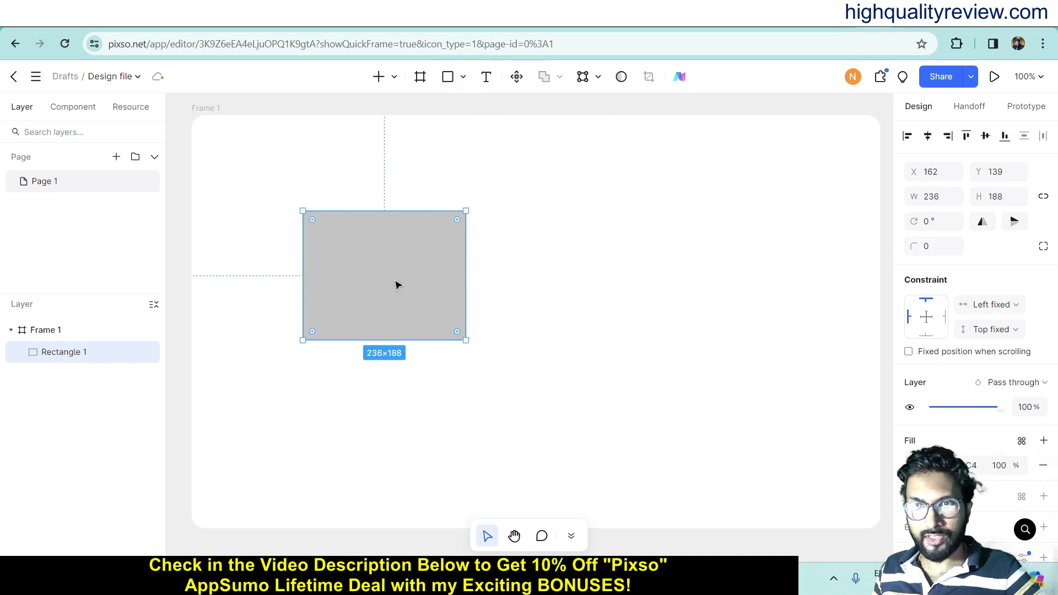
left_click(944, 200)
type("300")
left_click(1011, 199)
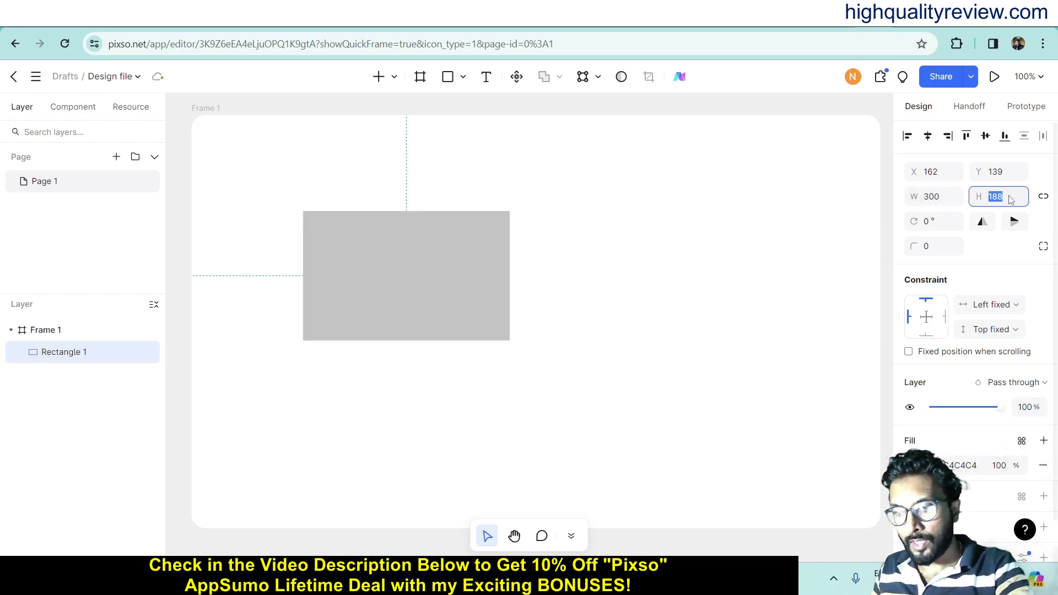
type("200")
key("Return")
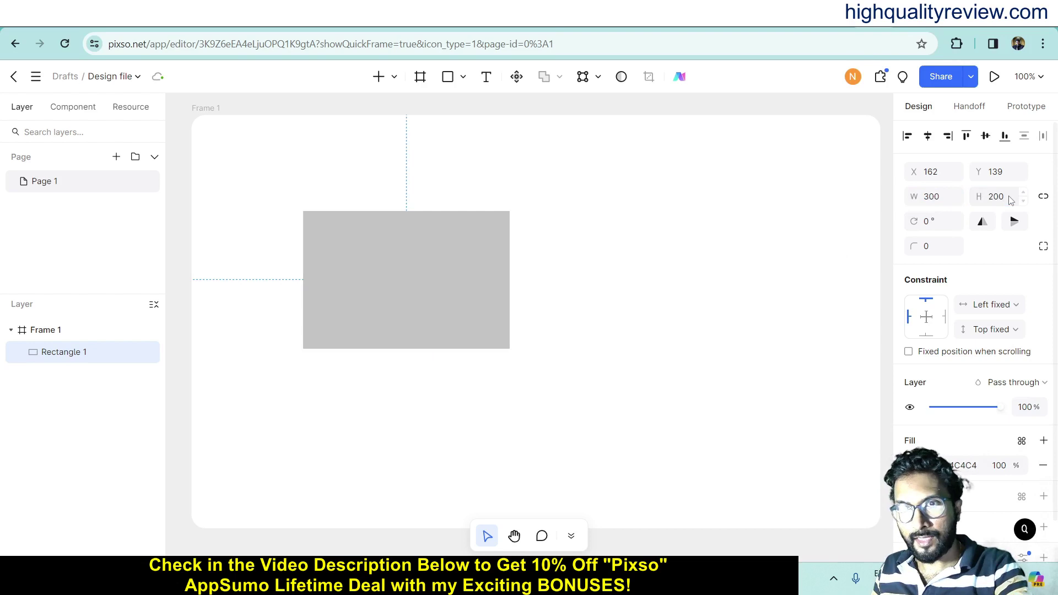
Fill the rectangle pure red (FF0000) and switch to the oval tool.
left_click(524, 315)
left_click(466, 292)
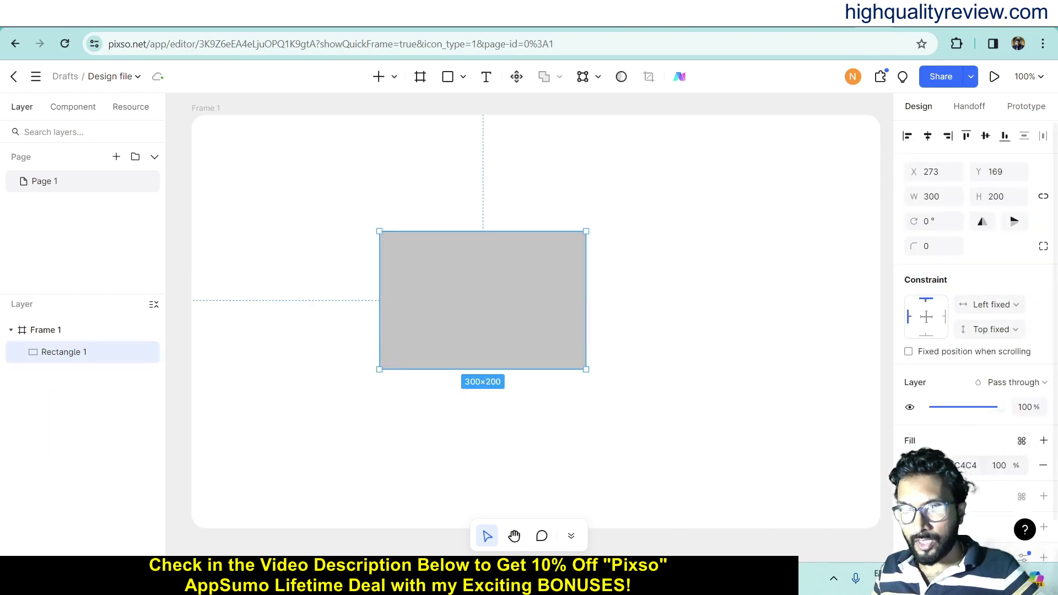
scroll(950, 446, "down", 2)
left_click(933, 388)
left_click_drag(881, 254, 886, 232)
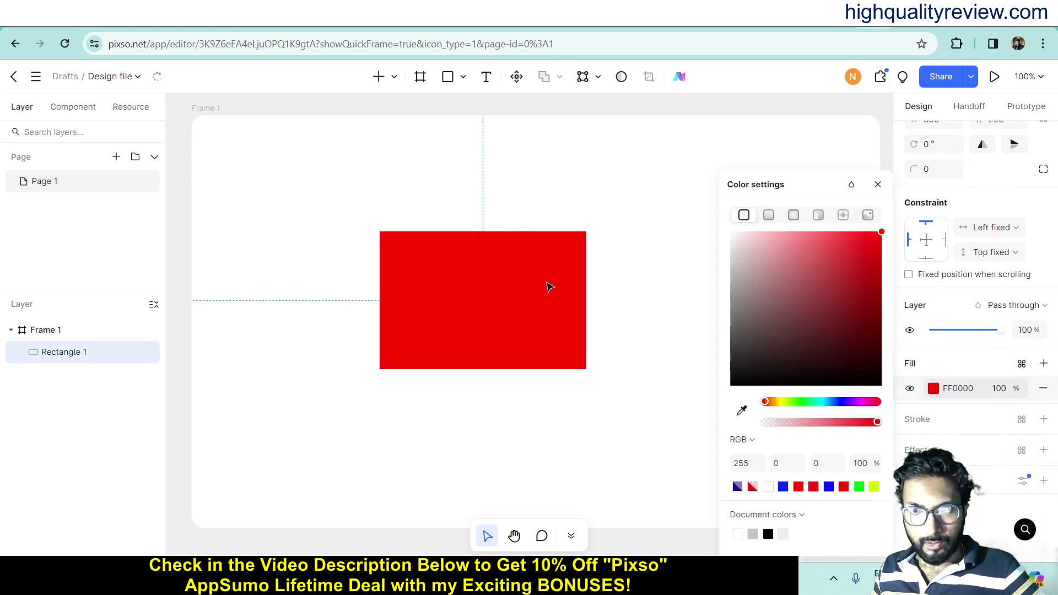
left_click(621, 305)
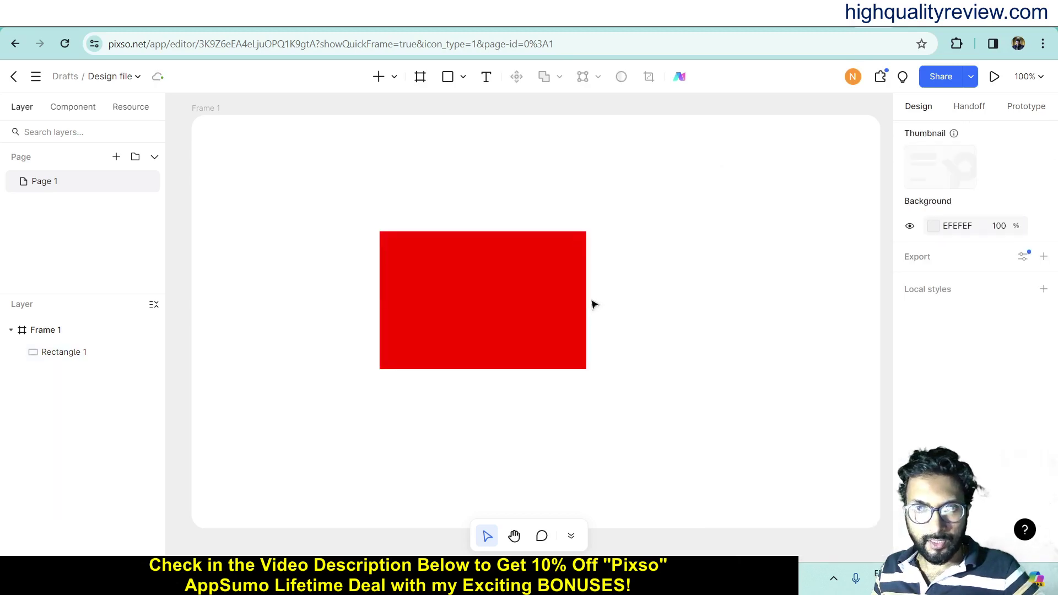
left_click(463, 293)
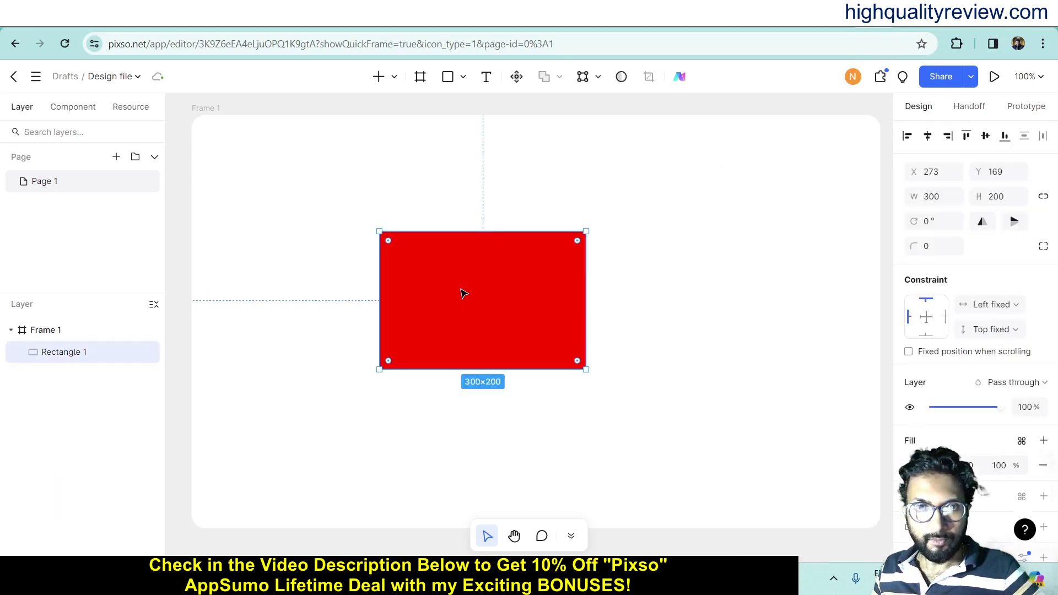
left_click(463, 77)
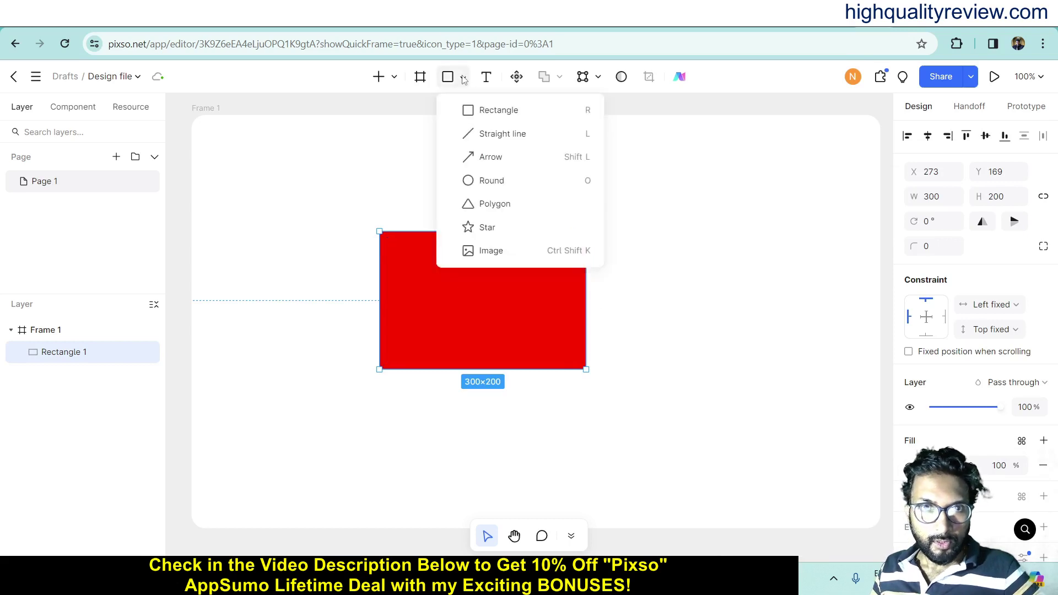
left_click(491, 185)
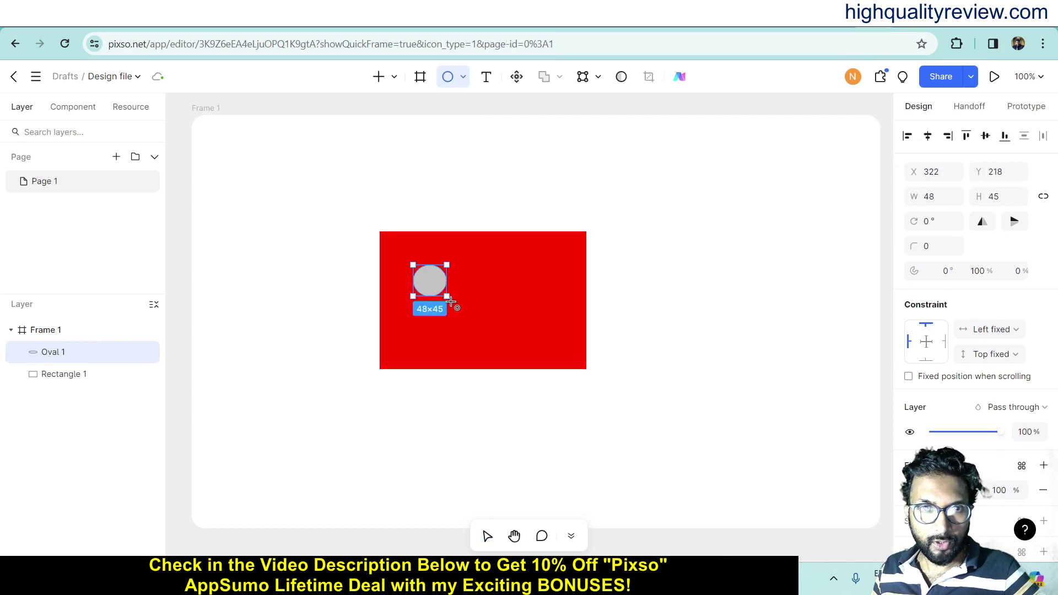